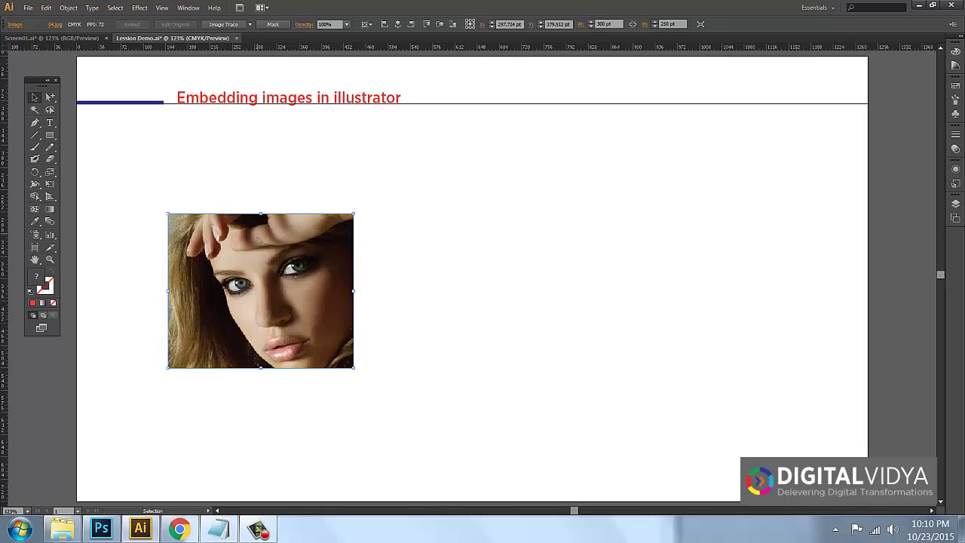
# - Place 08.jpg as a linked file beside the existing portrait on the artboard
pyautogui.click(385, 201)
pyautogui.click(278, 286)
pyautogui.click(27, 7)
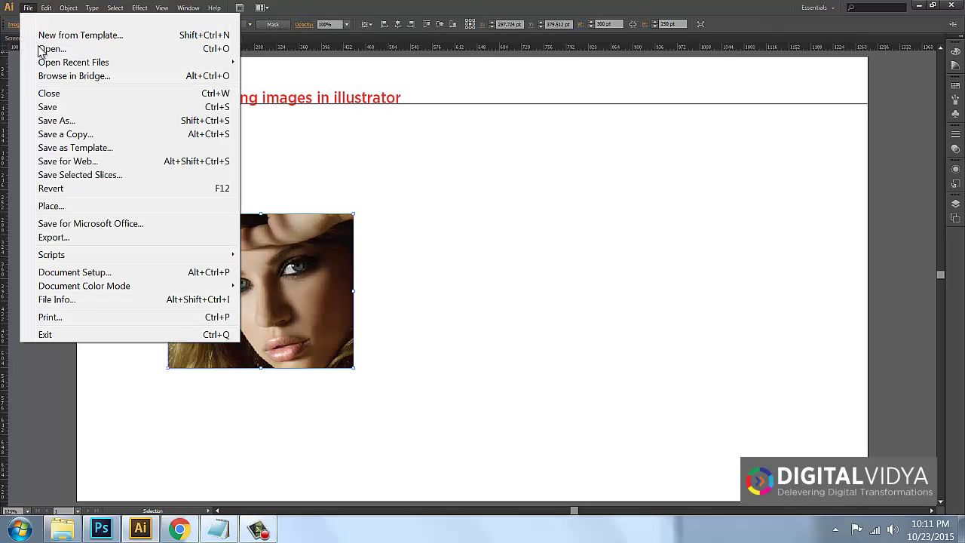
pyautogui.click(51, 206)
pyautogui.click(436, 102)
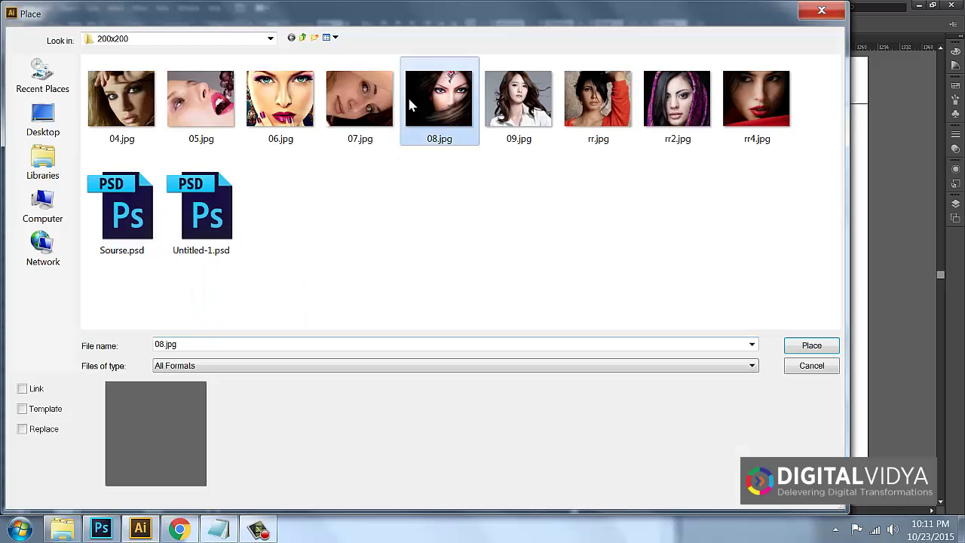
pyautogui.click(22, 388)
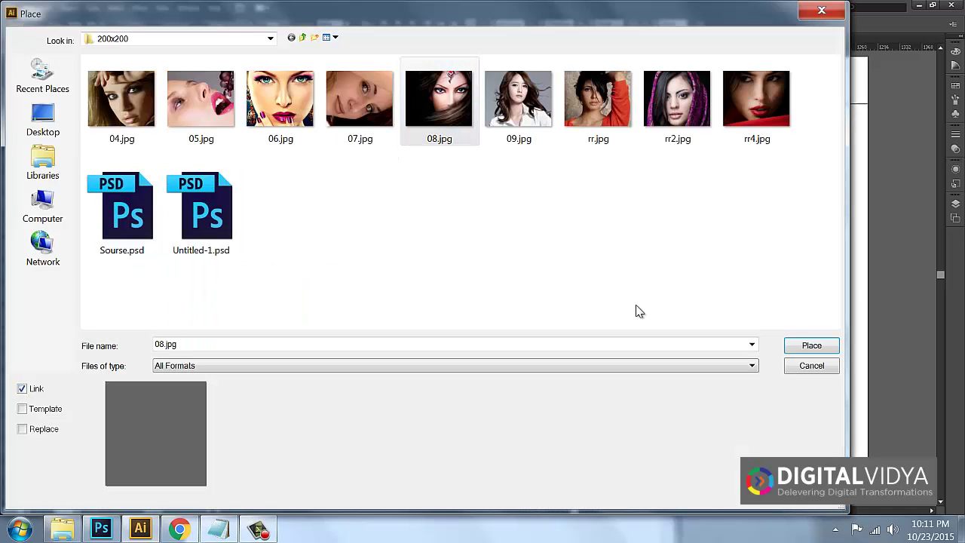
pyautogui.click(803, 345)
pyautogui.moveTo(531, 296); pyautogui.dragTo(549, 307)
pyautogui.click(643, 263)
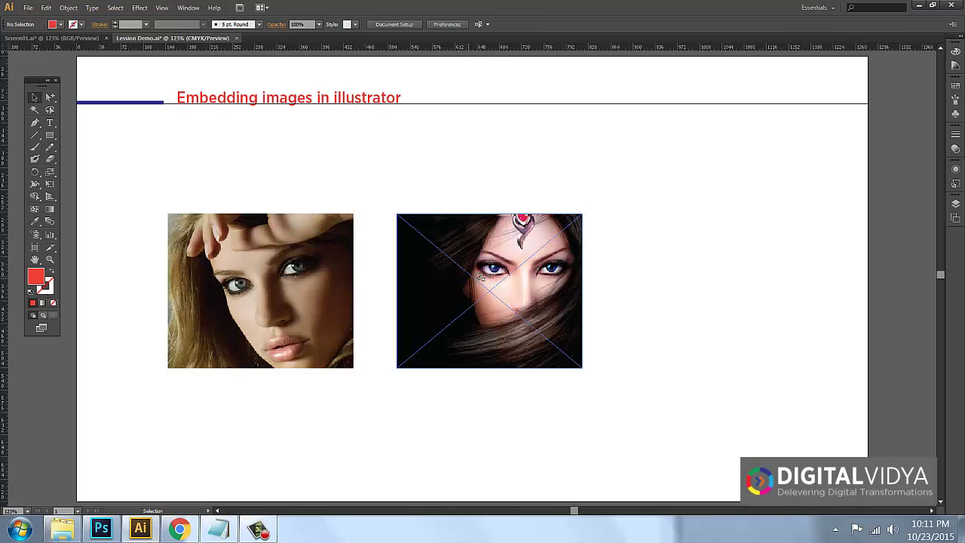
# - Compare the embedded 04.jpg with the linked 08.jpg by selecting and deselecting each image in turn
pyautogui.click(264, 294)
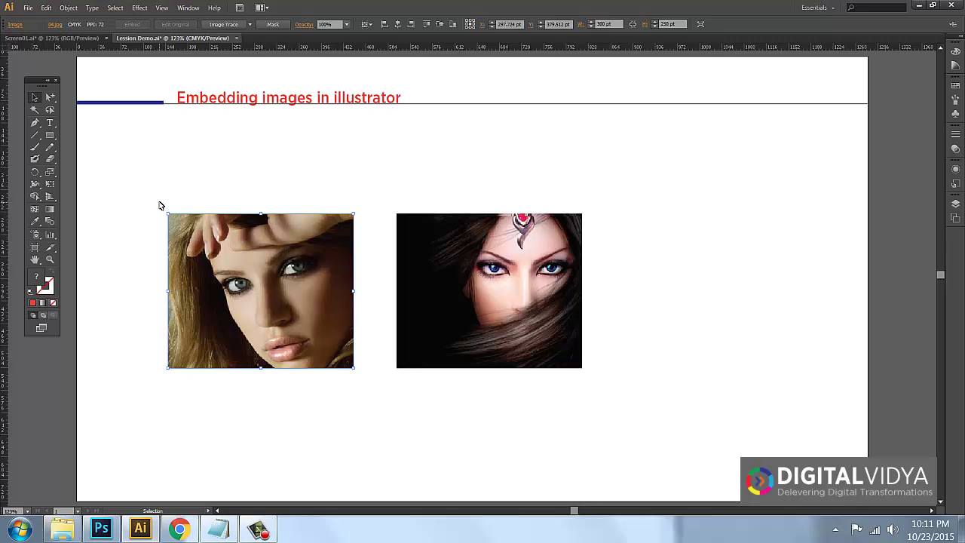
pyautogui.click(192, 410)
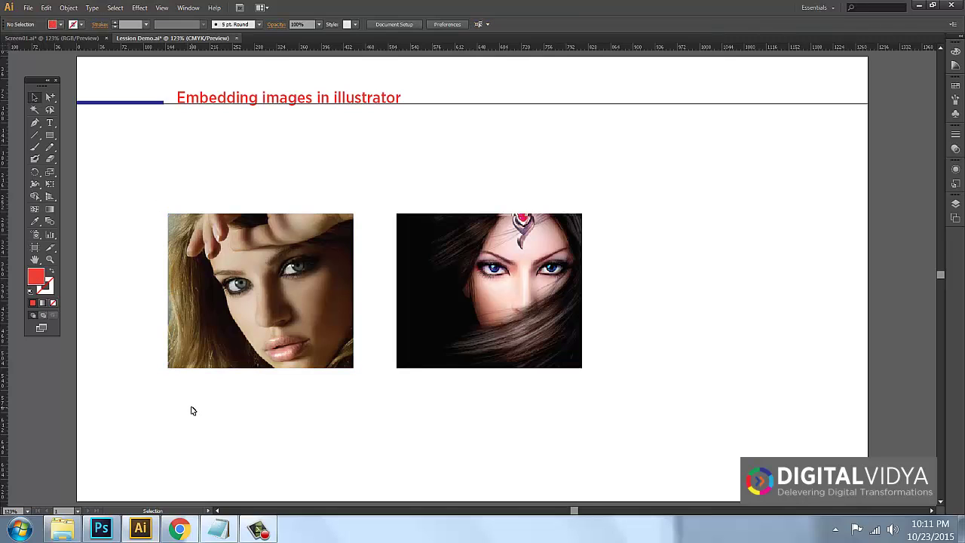
pyautogui.click(275, 282)
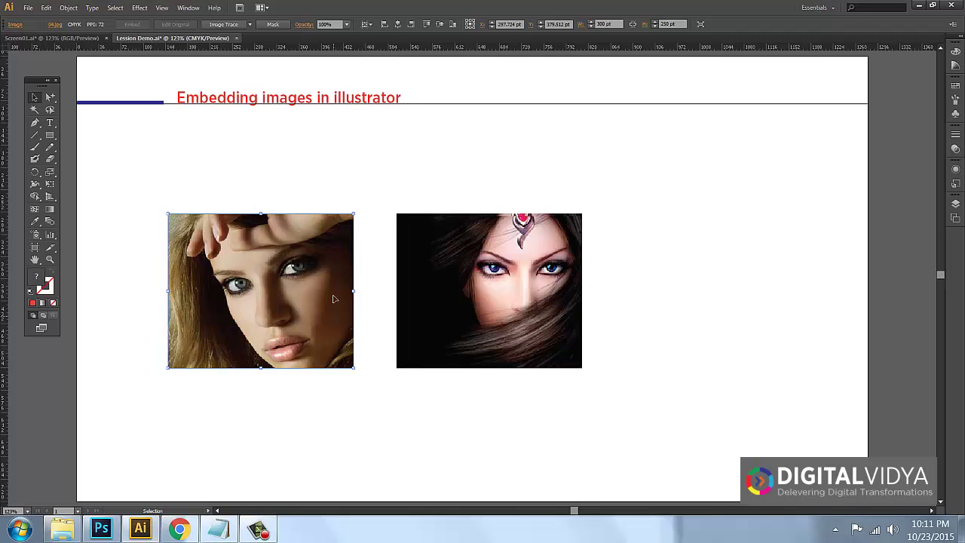
pyautogui.click(287, 418)
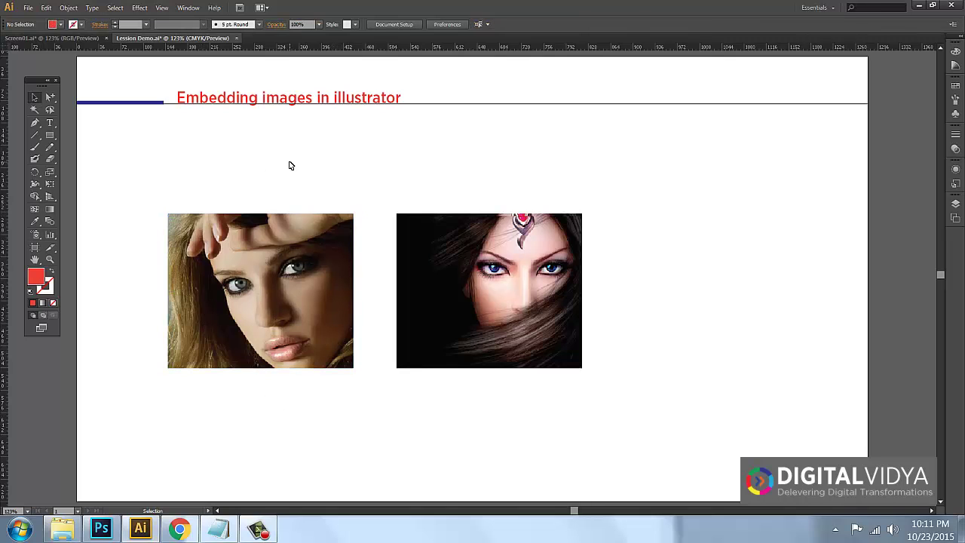
pyautogui.click(427, 228)
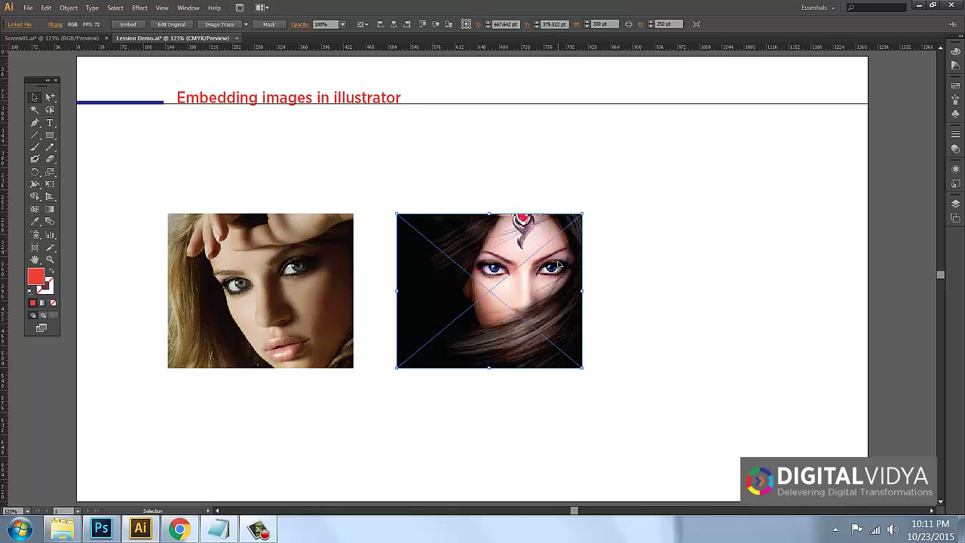
pyautogui.click(463, 170)
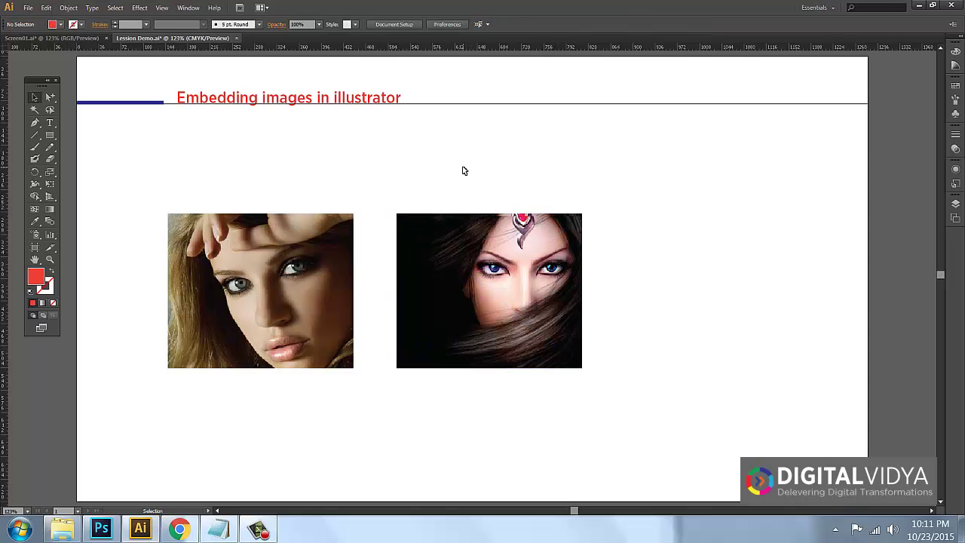
# - Embed the linked image 08.jpg in the document and check its image details against the 04.jpg portrait
pyautogui.click(483, 253)
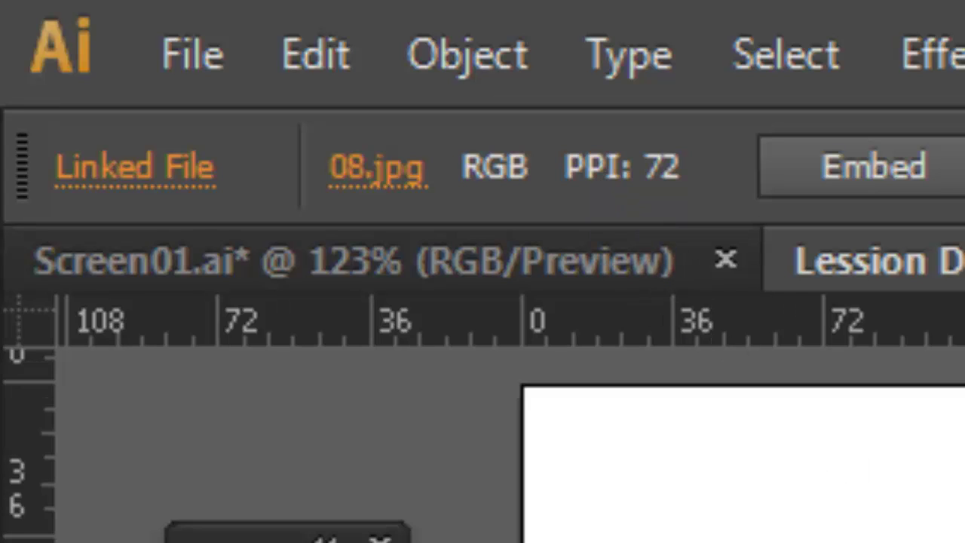
pyautogui.click(890, 183)
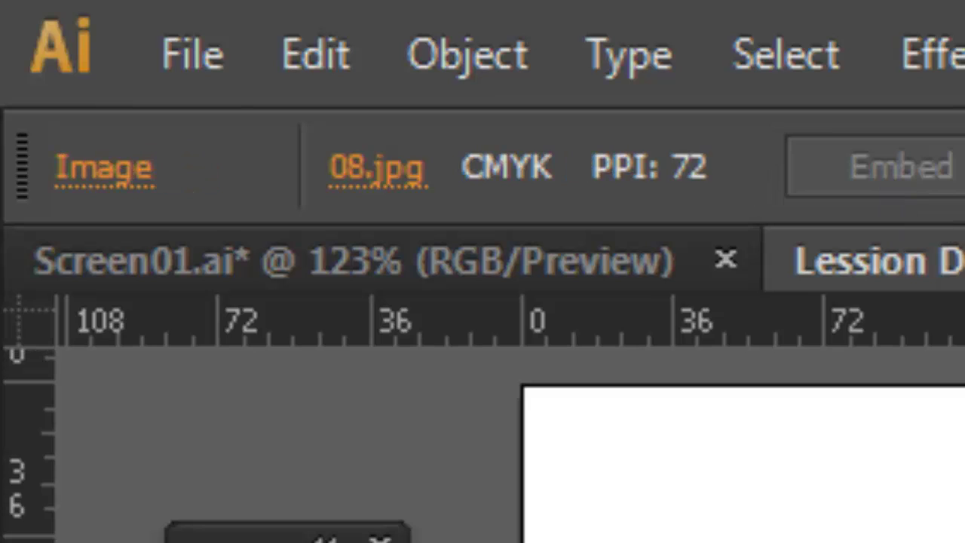
pyautogui.click(957, 535)
pyautogui.click(958, 536)
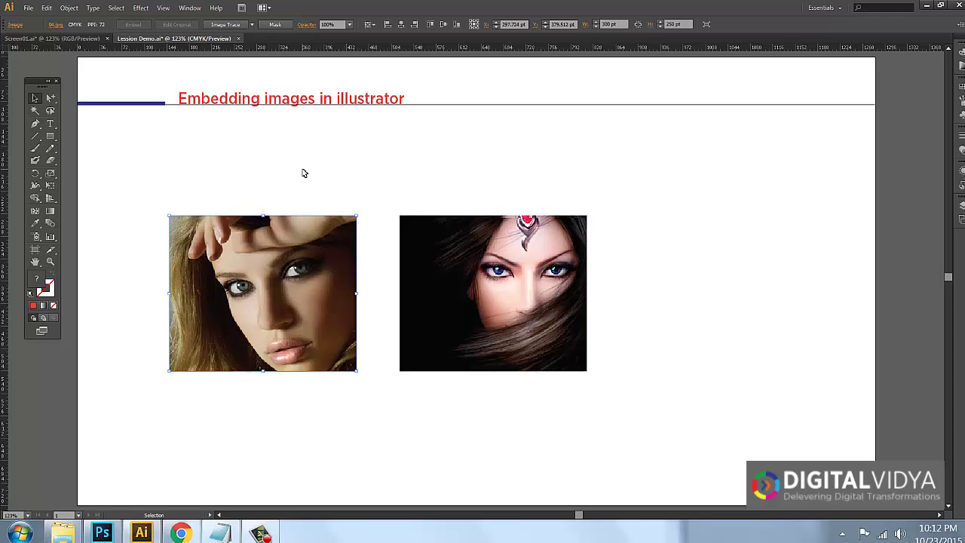
# - Select the linked 08.jpg, show the document's list of links and move that list clear of both images
pyautogui.click(304, 174)
pyautogui.click(459, 251)
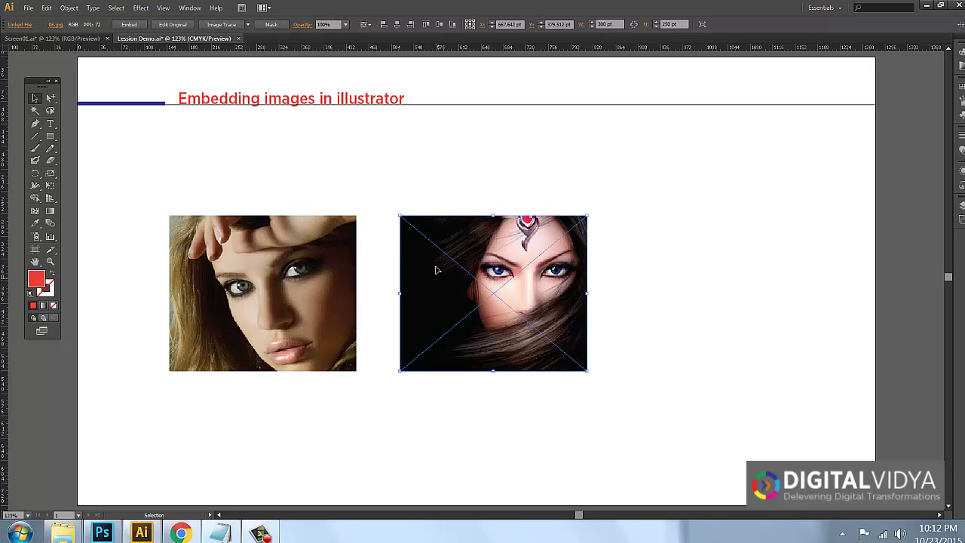
pyautogui.click(440, 147)
pyautogui.click(453, 264)
pyautogui.click(189, 8)
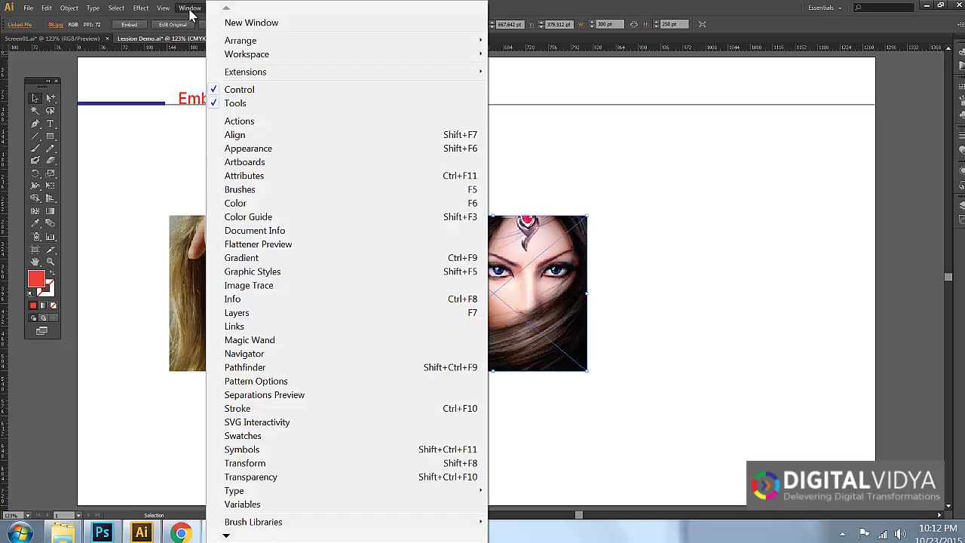
pyautogui.click(234, 326)
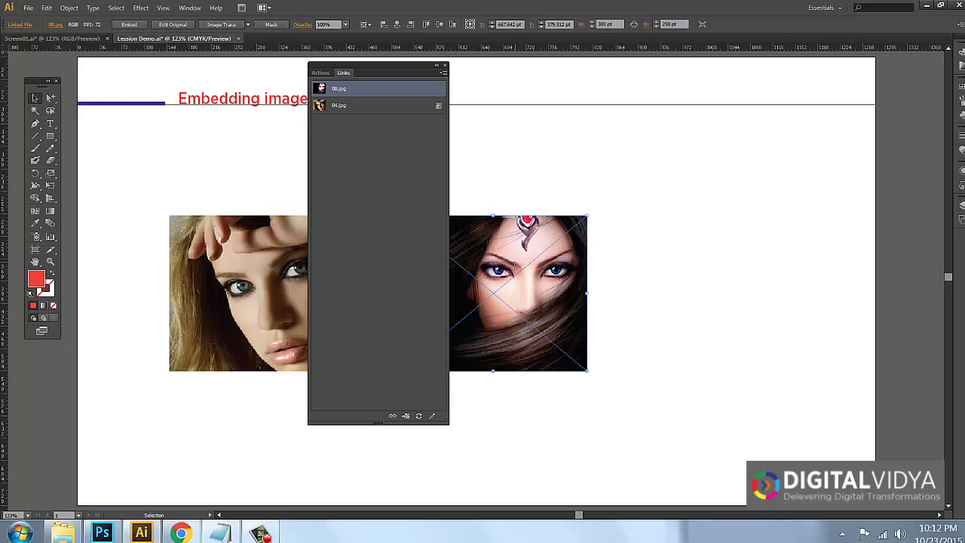
pyautogui.moveTo(369, 70); pyautogui.dragTo(663, 72)
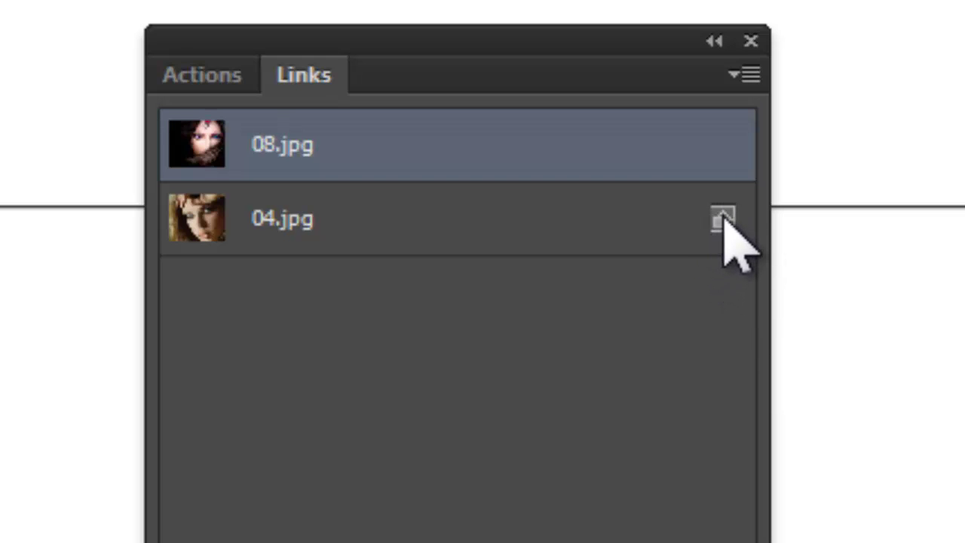
# - Compare the 04.jpg and 08.jpg entries in the links list, then embed 08.jpg from there
pyautogui.click(572, 224)
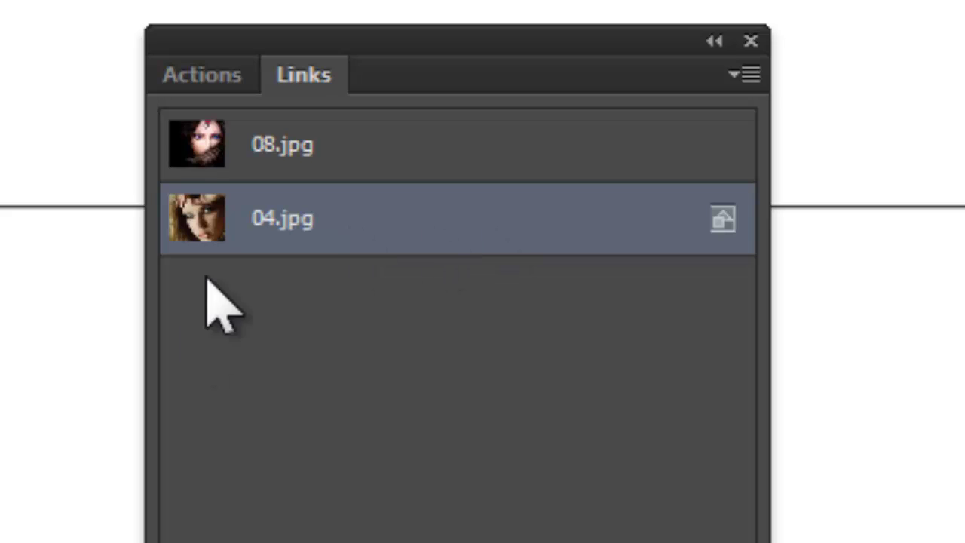
pyautogui.click(463, 140)
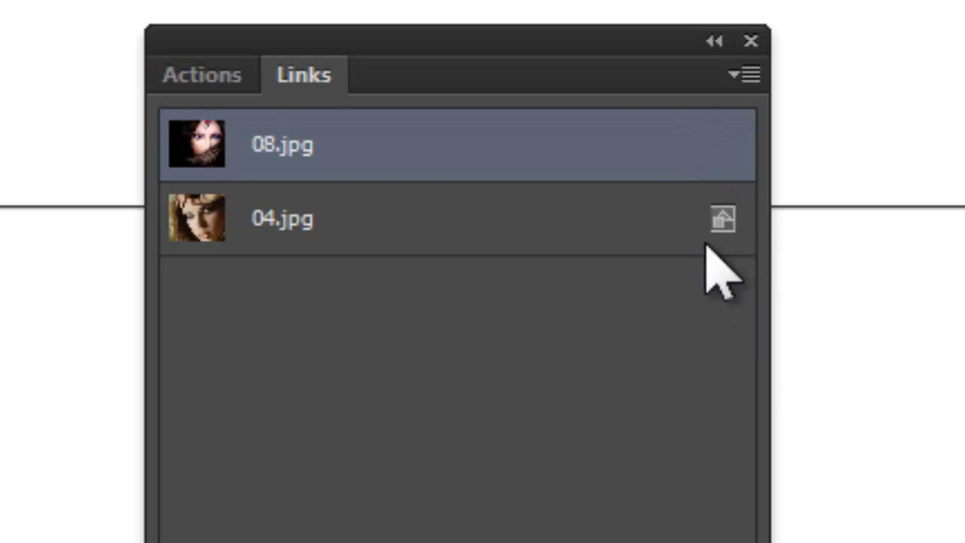
pyautogui.keyDown('ctrl'); pyautogui.click(528, 153); pyautogui.keyUp('ctrl')
pyautogui.click(527, 152)
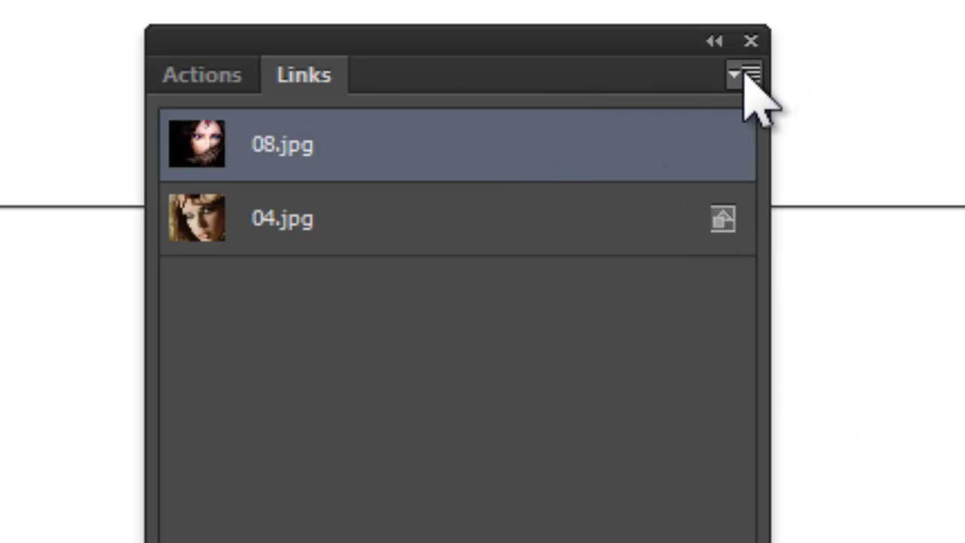
pyautogui.click(746, 73)
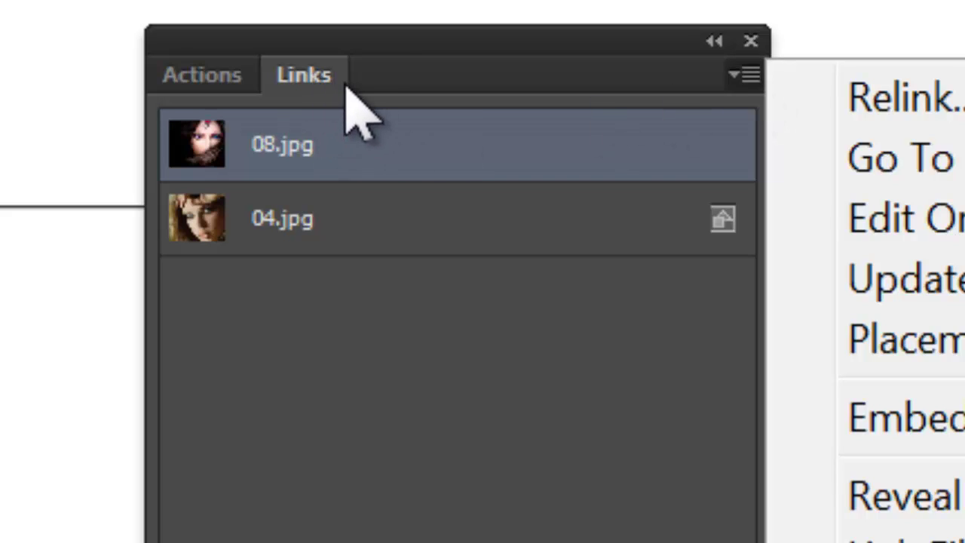
pyautogui.click(914, 435)
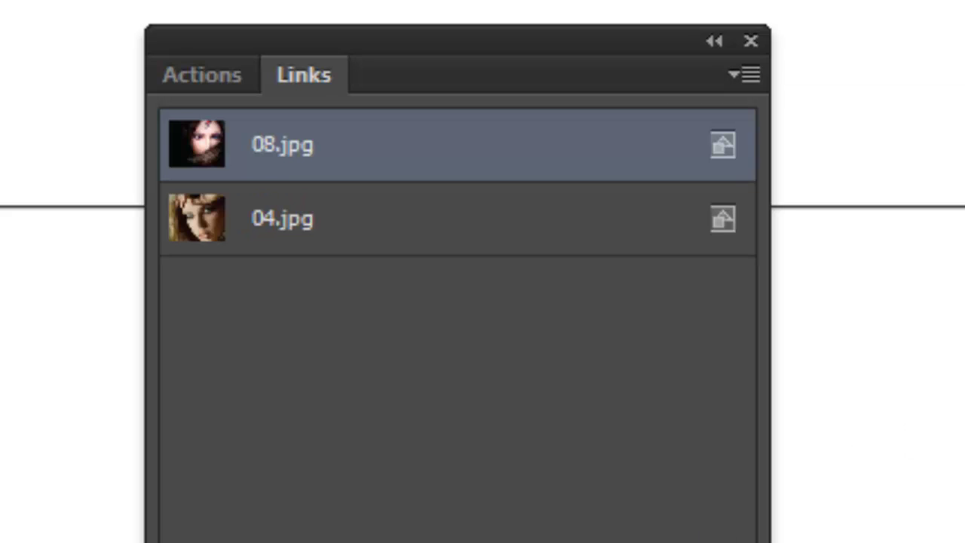
pyautogui.hotkey('ctrl', 'shift', 'a')
# - Relink the 08.jpg image to the file rr.jpg
pyautogui.click(505, 279)
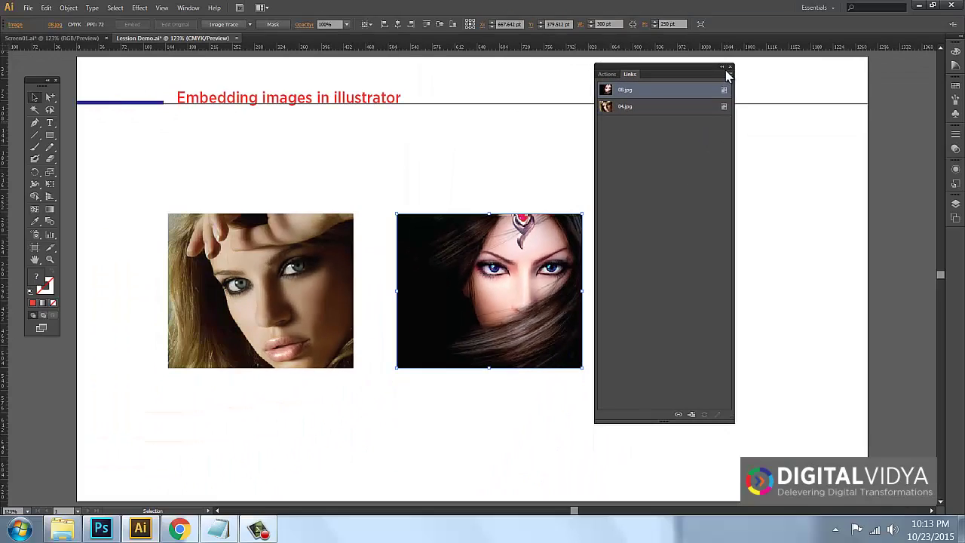
pyautogui.click(728, 74)
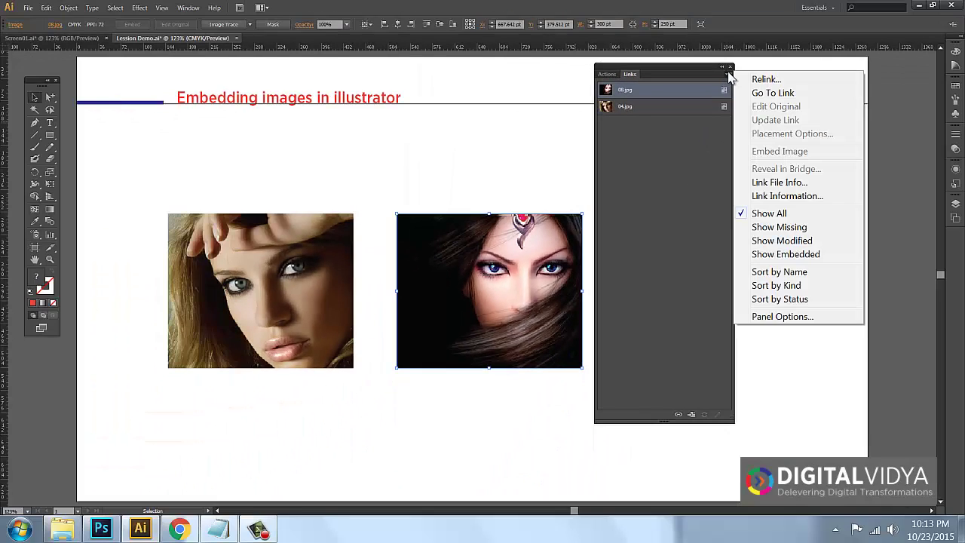
pyautogui.click(756, 81)
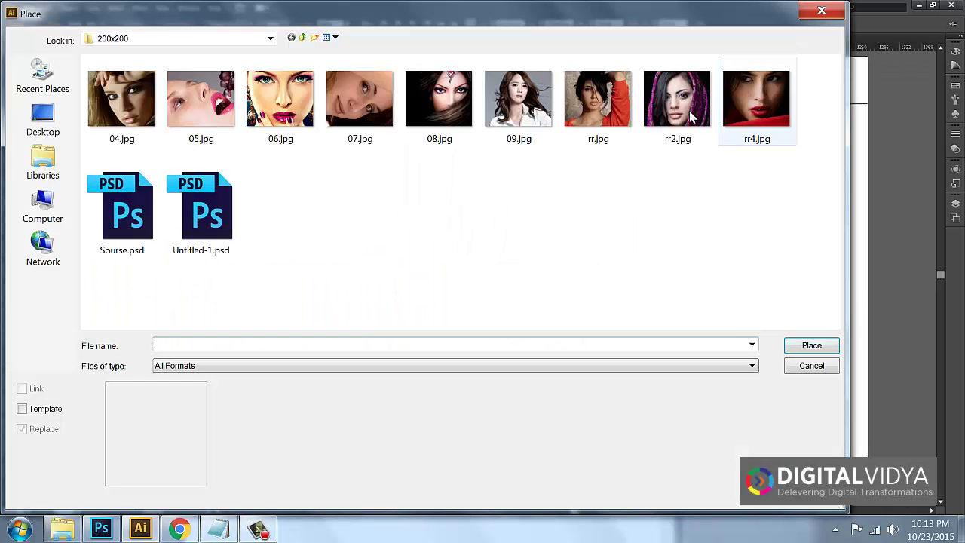
pyautogui.doubleClick(608, 108)
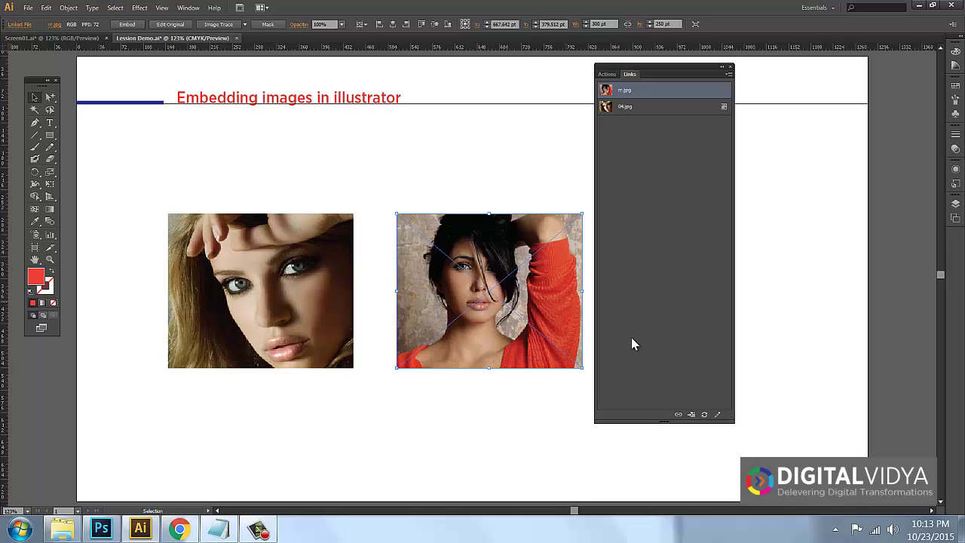
# - Relink the selected image to 07.jpg and go to it on the artboard
pyautogui.click(679, 419)
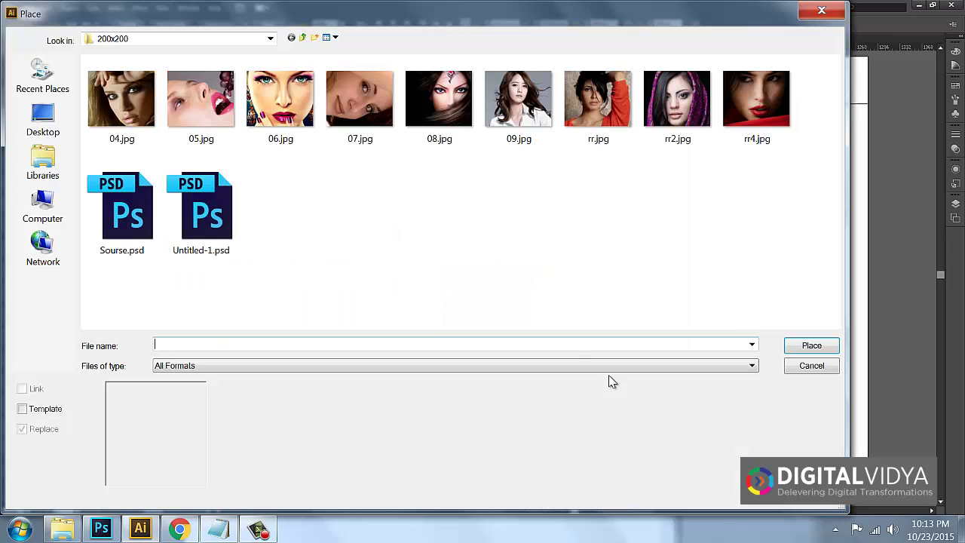
pyautogui.doubleClick(355, 101)
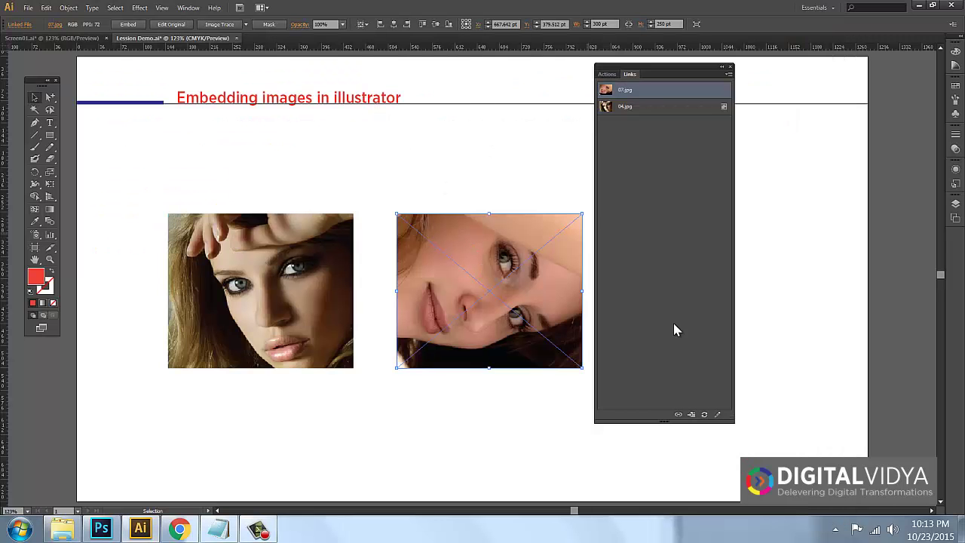
pyautogui.click(691, 415)
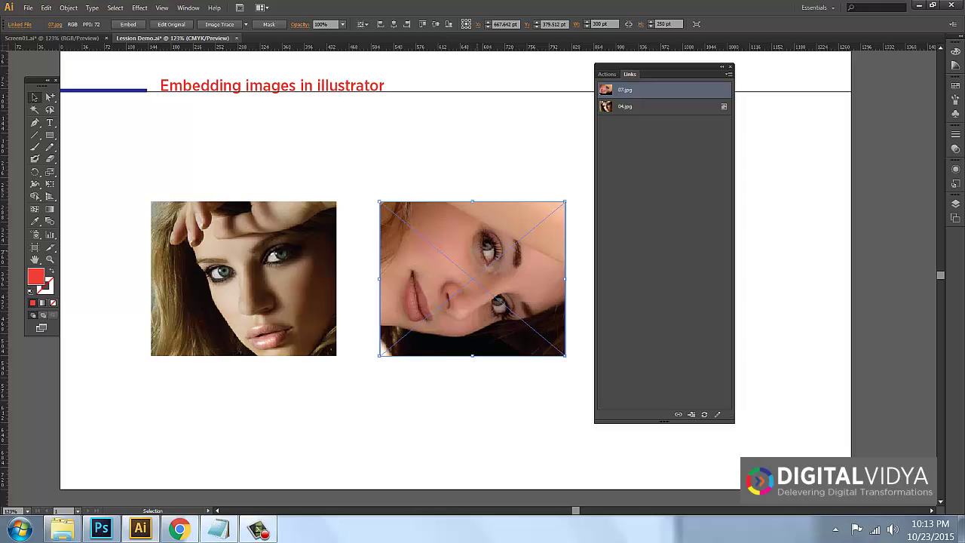
# - Duplicate the 07.jpg image three times and spread the copies and the 04.jpg portrait across the artboard
pyautogui.moveTo(466, 239); pyautogui.dragTo(477, 311)
pyautogui.keyDown('alt'); pyautogui.moveTo(408, 320); pyautogui.dragTo(252, 388); pyautogui.keyUp('alt')
pyautogui.keyDown('alt'); pyautogui.moveTo(313, 370); pyautogui.dragTo(141, 203); pyautogui.keyUp('alt')
pyautogui.moveTo(269, 253); pyautogui.dragTo(492, 190)
pyautogui.moveTo(491, 302); pyautogui.dragTo(550, 258)
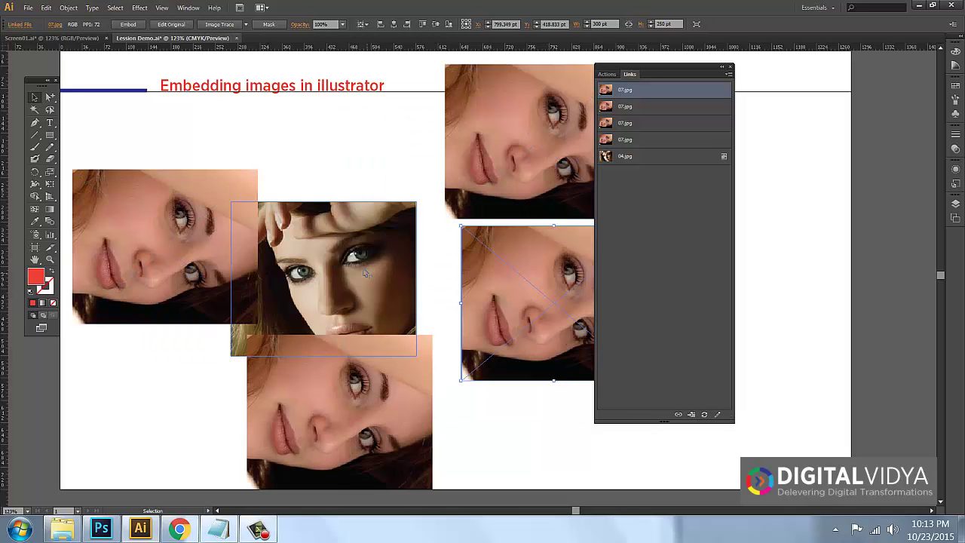
pyautogui.moveTo(336, 287); pyautogui.dragTo(374, 211)
pyautogui.moveTo(165, 242); pyautogui.dragTo(168, 214)
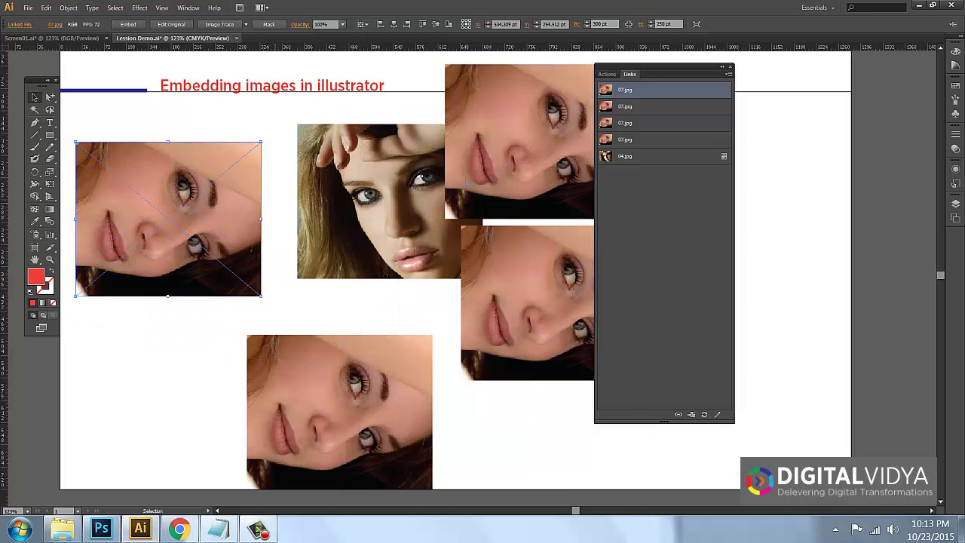
# - Relink the leftmost 07.jpg copy to rr4.jpg and the copy at the artboard's lower edge to 06.jpg
pyautogui.click(728, 74)
pyautogui.click(770, 78)
pyautogui.doubleClick(756, 98)
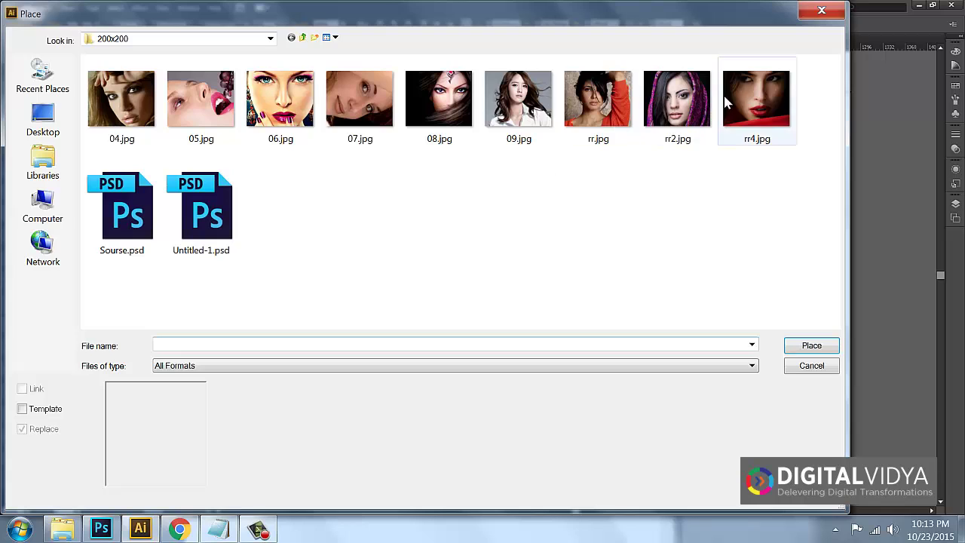
pyautogui.click(728, 74)
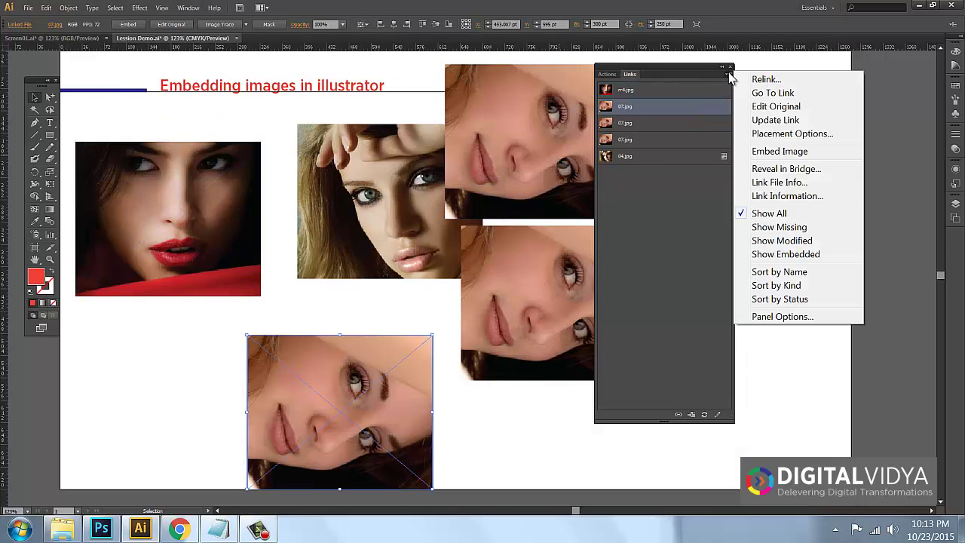
pyautogui.click(777, 85)
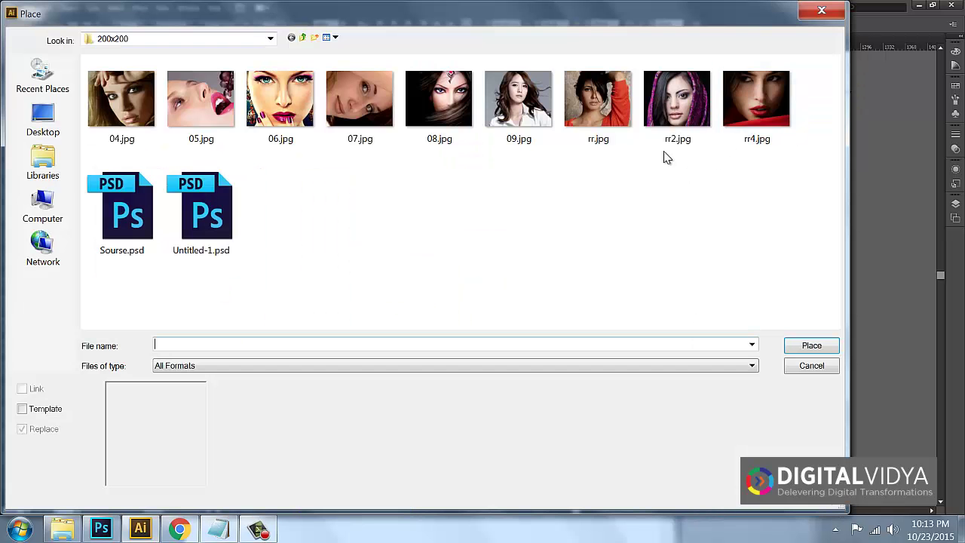
pyautogui.doubleClick(294, 102)
# - Relink the lower 07.jpg copy to 05.jpg and move it down beside the 06.jpg image
pyautogui.click(520, 317)
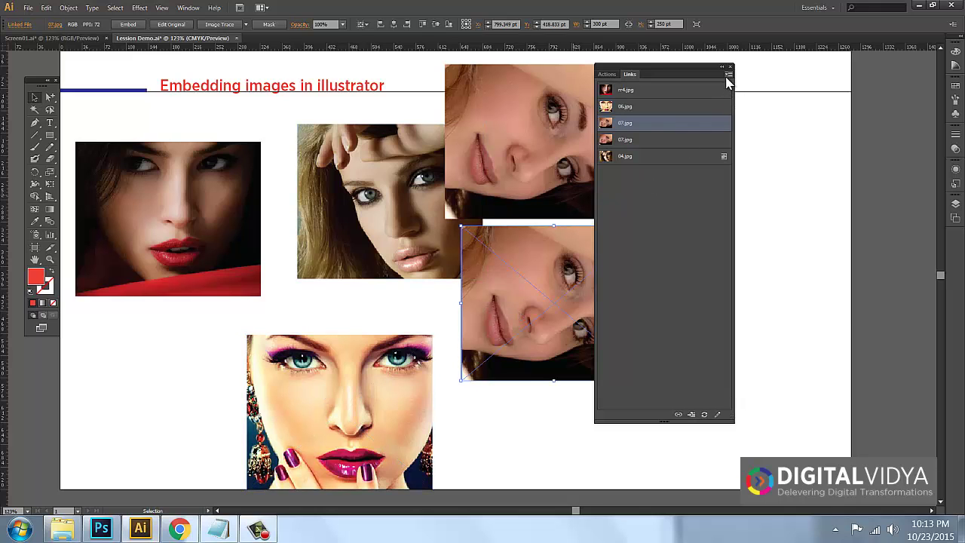
pyautogui.click(728, 74)
pyautogui.click(769, 83)
pyautogui.doubleClick(200, 98)
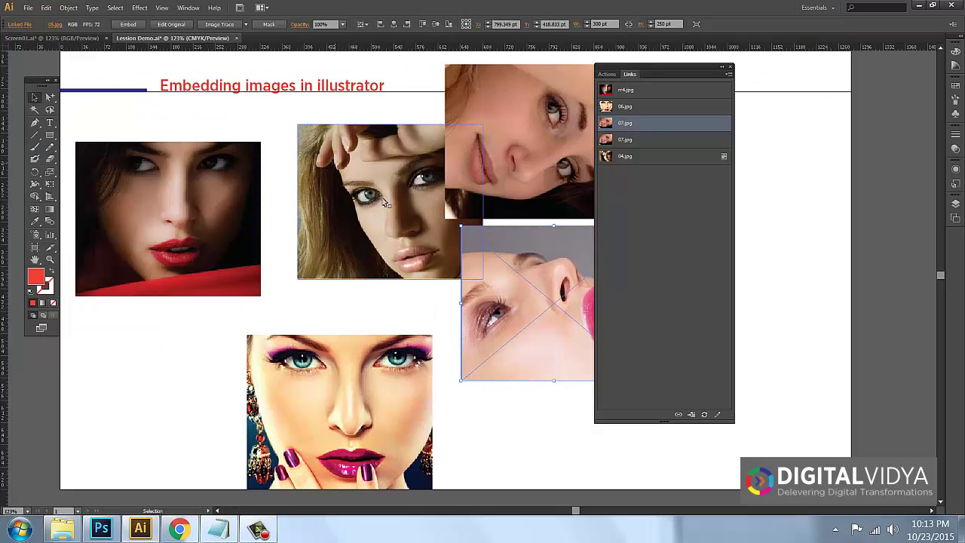
pyautogui.click(523, 443)
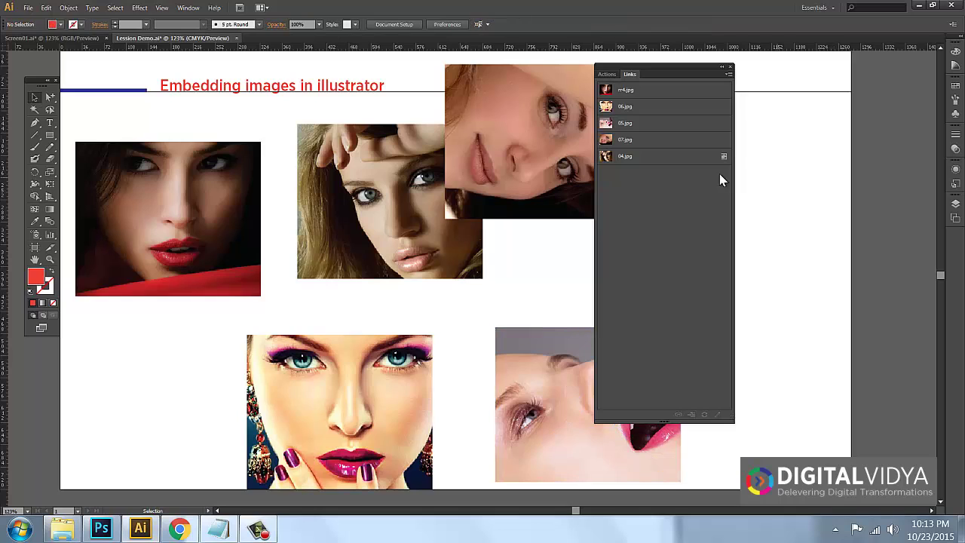
# - Go to the linked 05.jpg image on the artboard, and to the embedded 04.jpg image
pyautogui.click(666, 124)
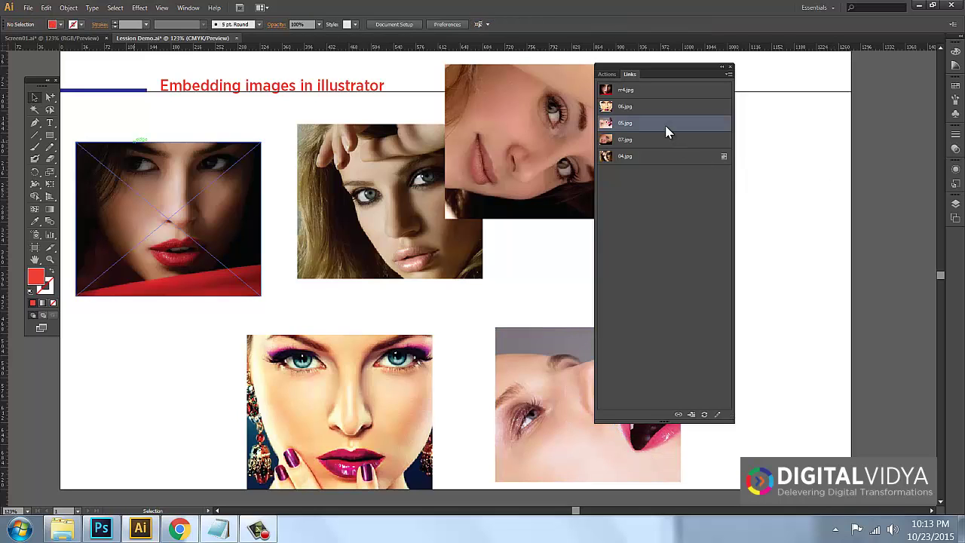
pyautogui.click(692, 414)
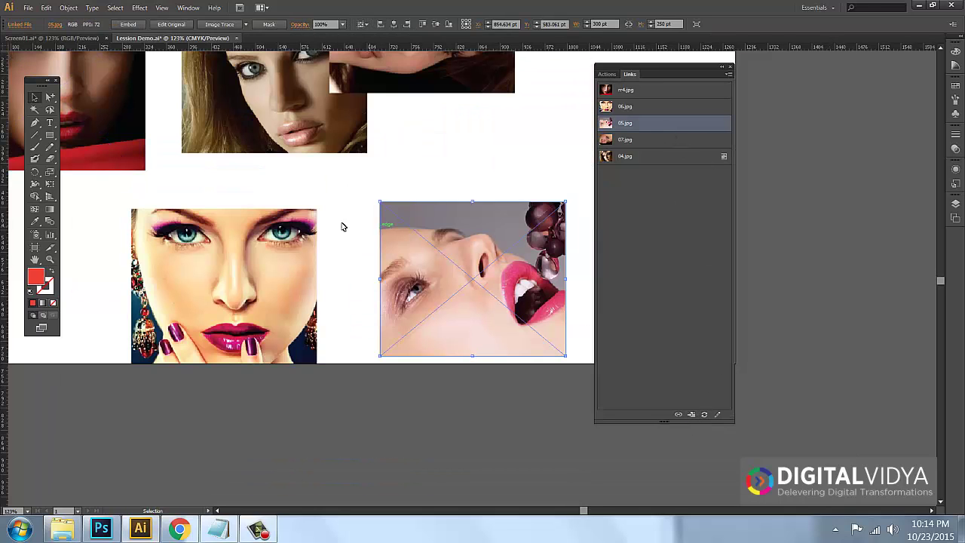
pyautogui.click(637, 157)
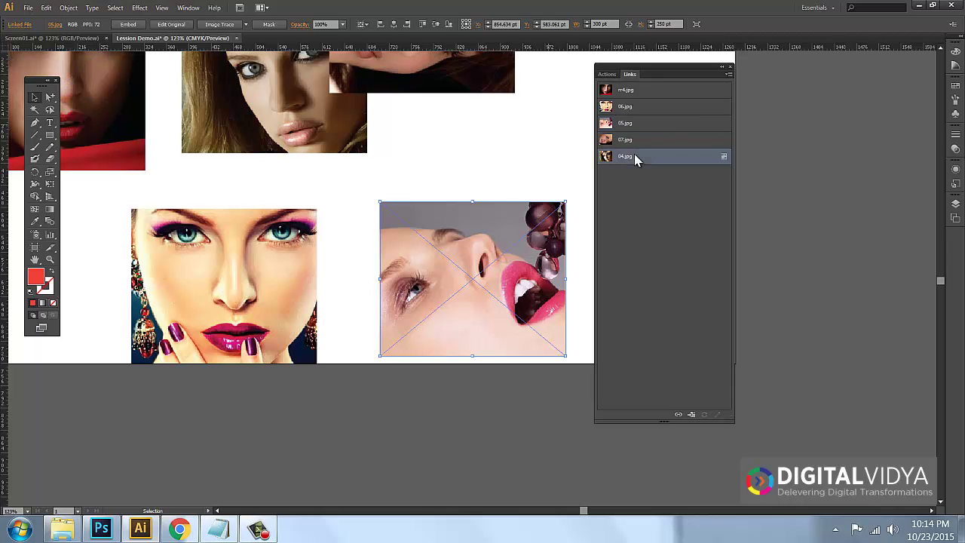
pyautogui.click(692, 414)
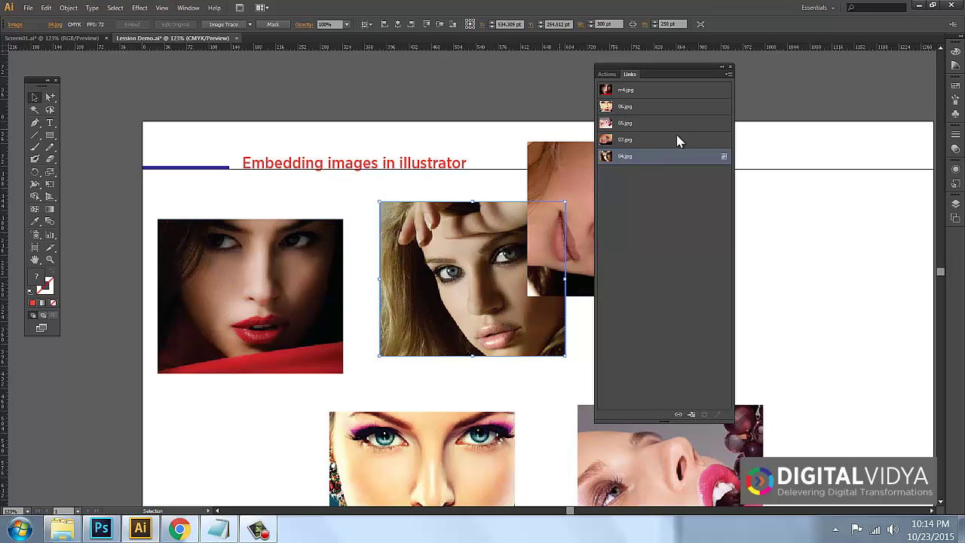
# - Line up the 04.jpg and 07.jpg images in a row beside the rr4.jpg image, moving the Links panel out of the way
pyautogui.moveTo(495, 273); pyautogui.dragTo(468, 290)
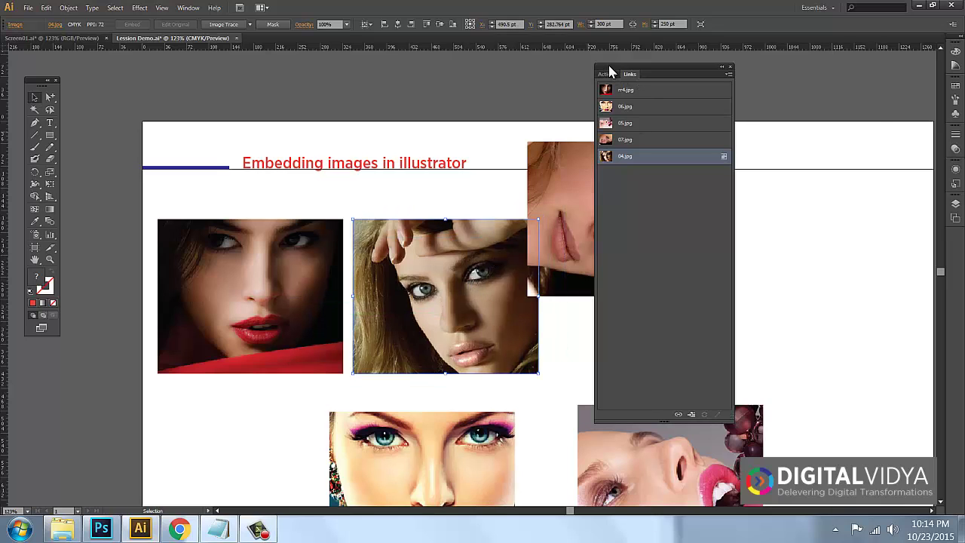
pyautogui.moveTo(609, 66); pyautogui.dragTo(767, 65)
pyautogui.moveTo(618, 214); pyautogui.dragTo(650, 269)
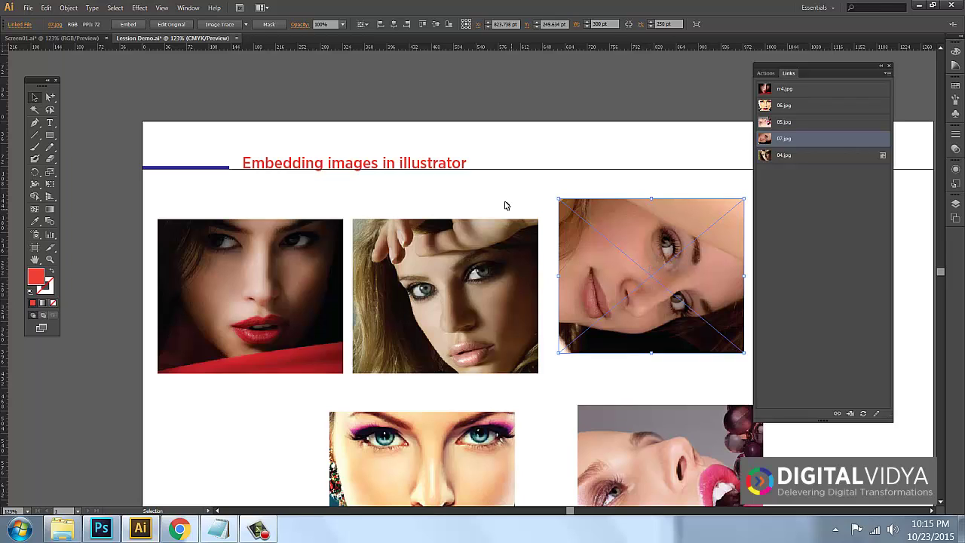
pyautogui.moveTo(612, 262); pyautogui.dragTo(597, 246)
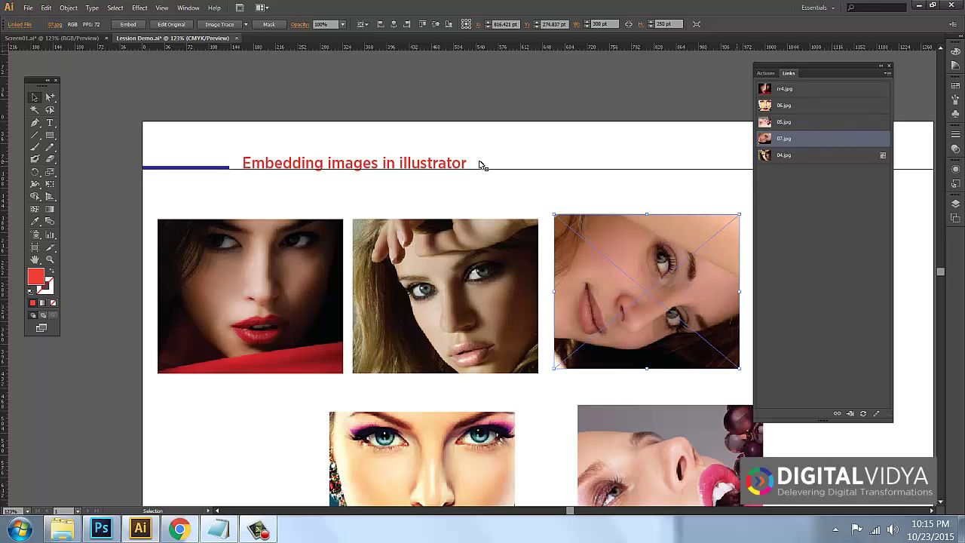
pyautogui.click(174, 191)
pyautogui.click(28, 8)
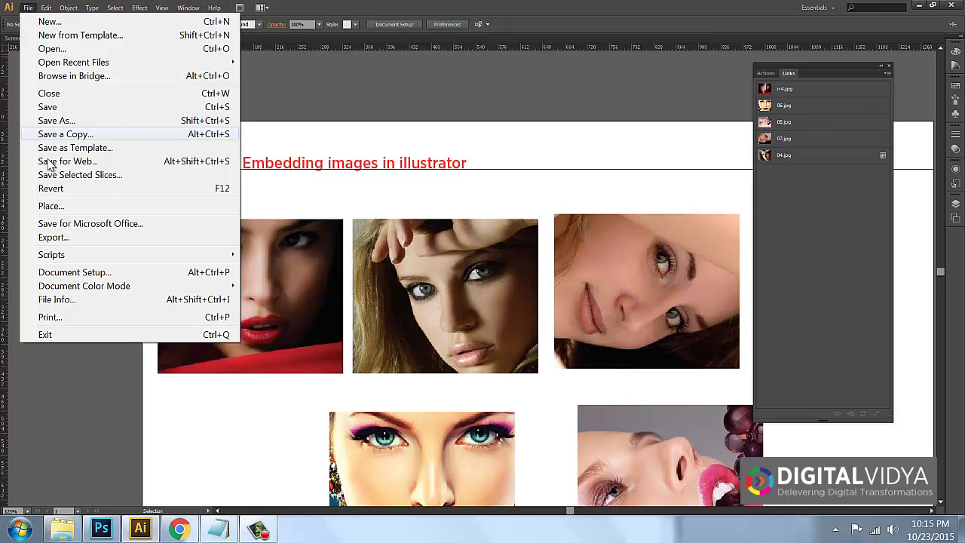
pyautogui.click(50, 208)
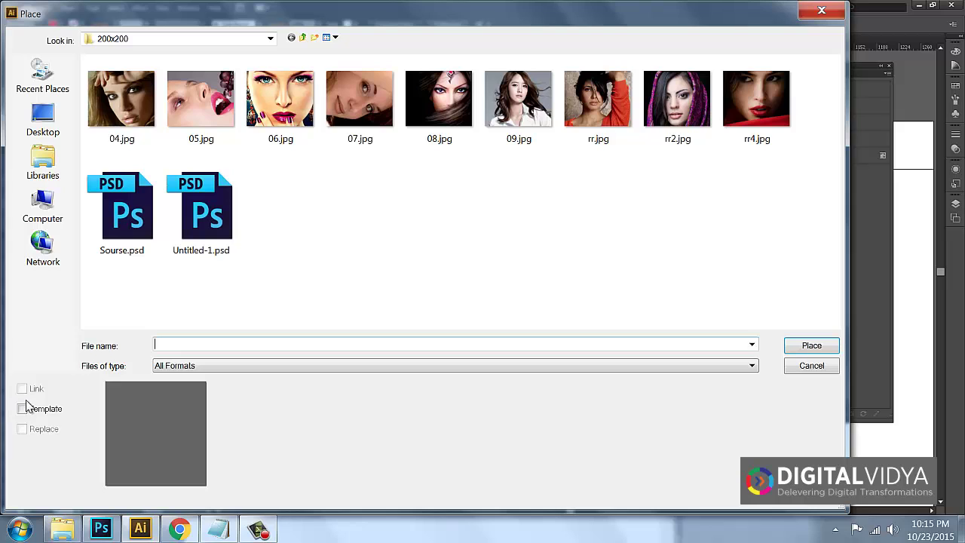
pyautogui.click(829, 366)
# - Place 09.jpg as a linked file that replaces the embedded 04.jpg image
pyautogui.click(647, 294)
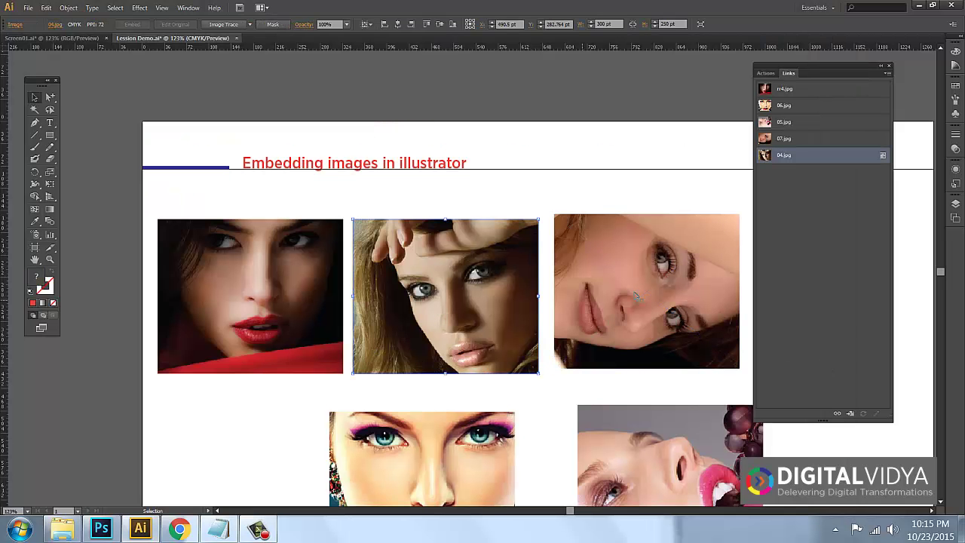
pyautogui.click(405, 267)
pyautogui.click(29, 9)
pyautogui.click(50, 206)
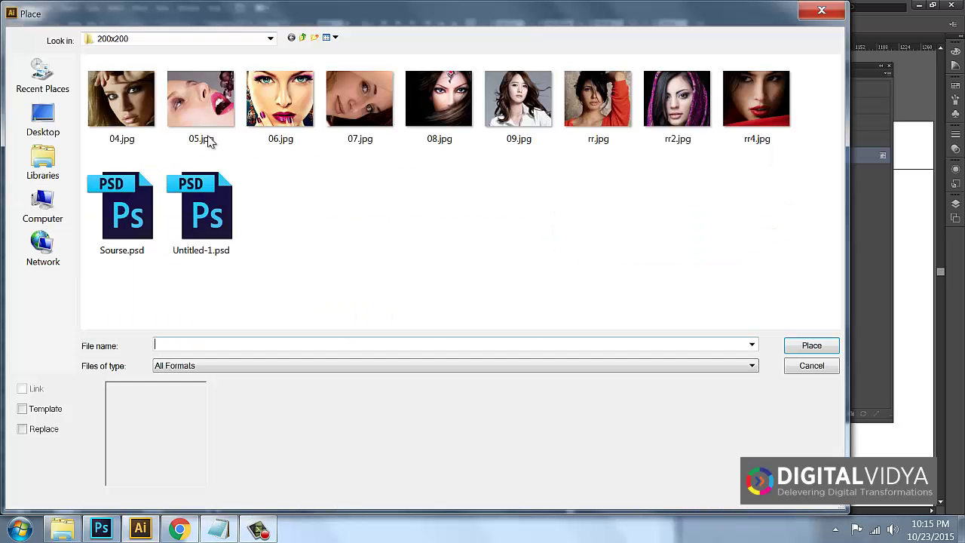
pyautogui.click(513, 102)
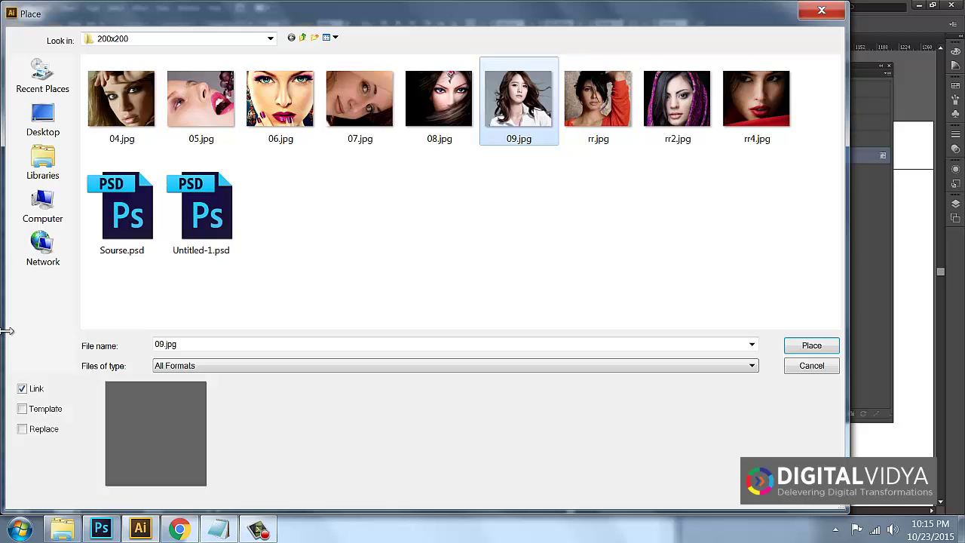
pyautogui.click(23, 431)
pyautogui.click(811, 345)
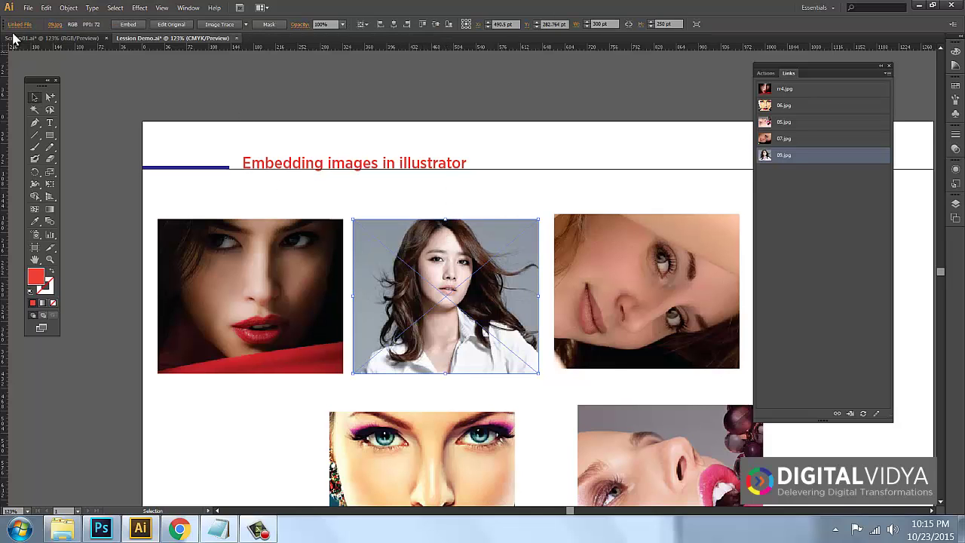
# - Place rr.jpg as a linked file without replacing the selected image, and position it overlapping the 09.jpg and 07.jpg images
pyautogui.click(27, 7)
pyautogui.click(44, 205)
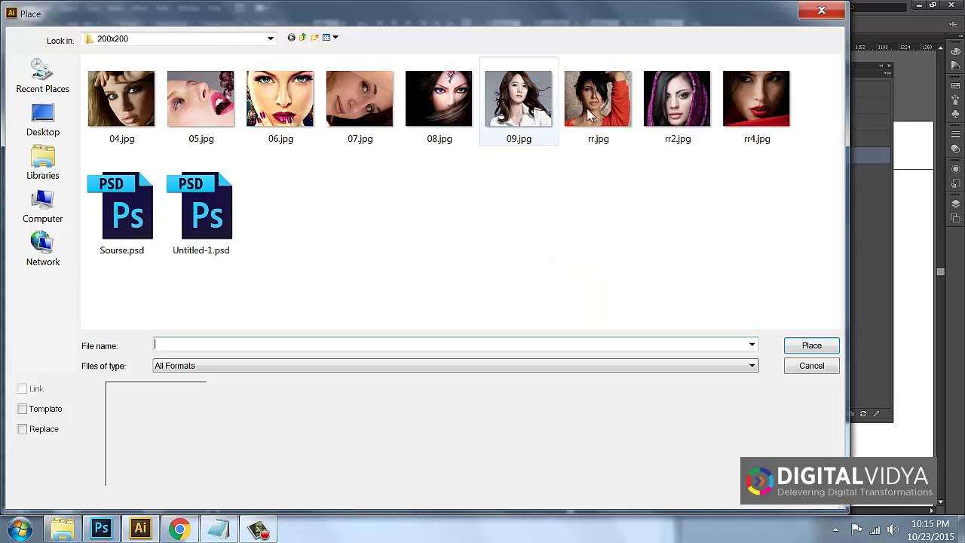
pyautogui.click(622, 104)
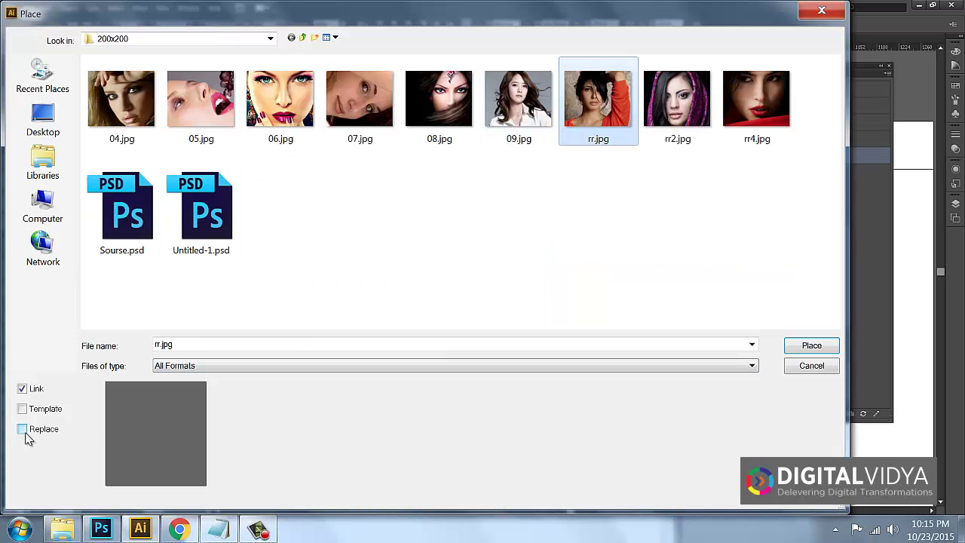
pyautogui.click(809, 347)
pyautogui.moveTo(493, 282); pyautogui.dragTo(615, 236)
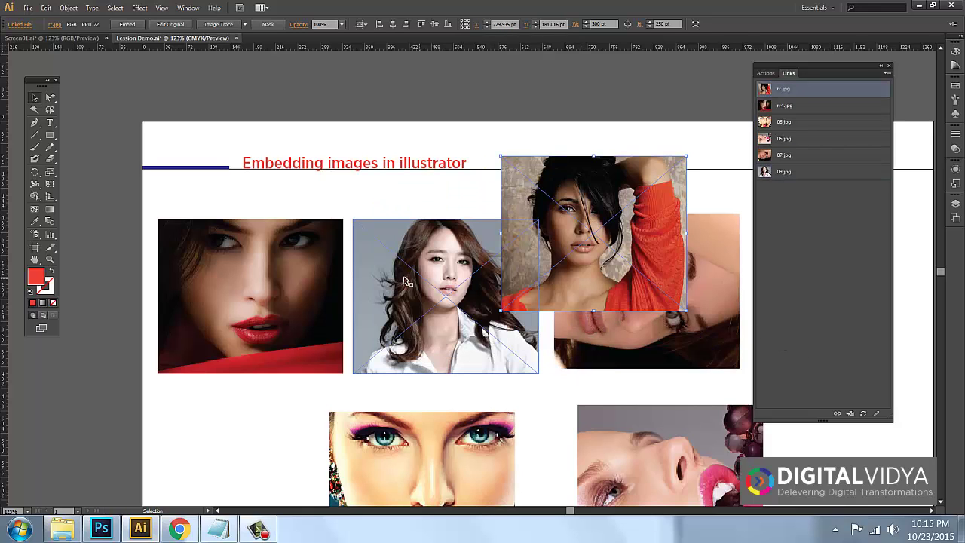
pyautogui.moveTo(592, 203); pyautogui.dragTo(526, 287)
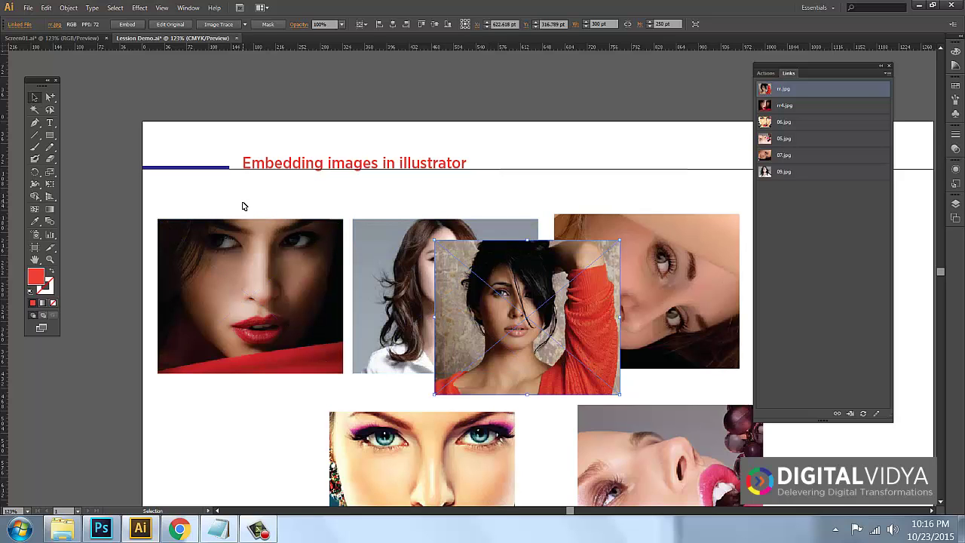
# - Select all six linked images together and shift them slightly to the right on the artboard
pyautogui.moveTo(242, 199); pyautogui.dragTo(660, 466)
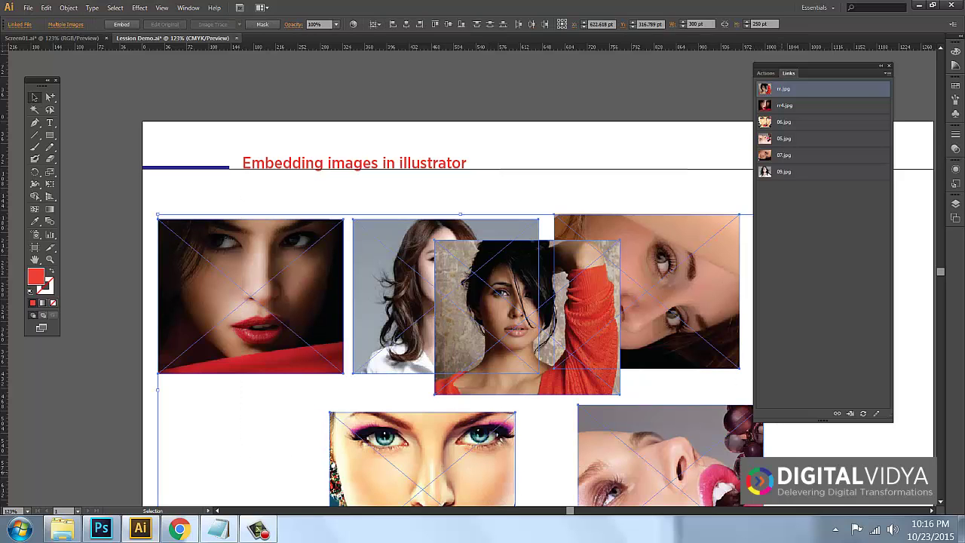
pyautogui.hotkey('ctrl', 'shift', 'a')
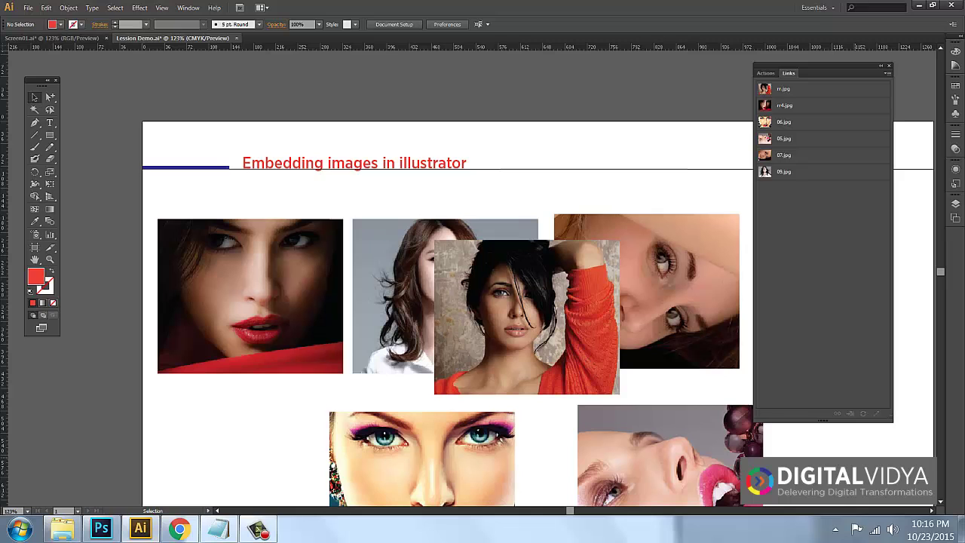
pyautogui.moveTo(690, 469); pyautogui.dragTo(303, 211)
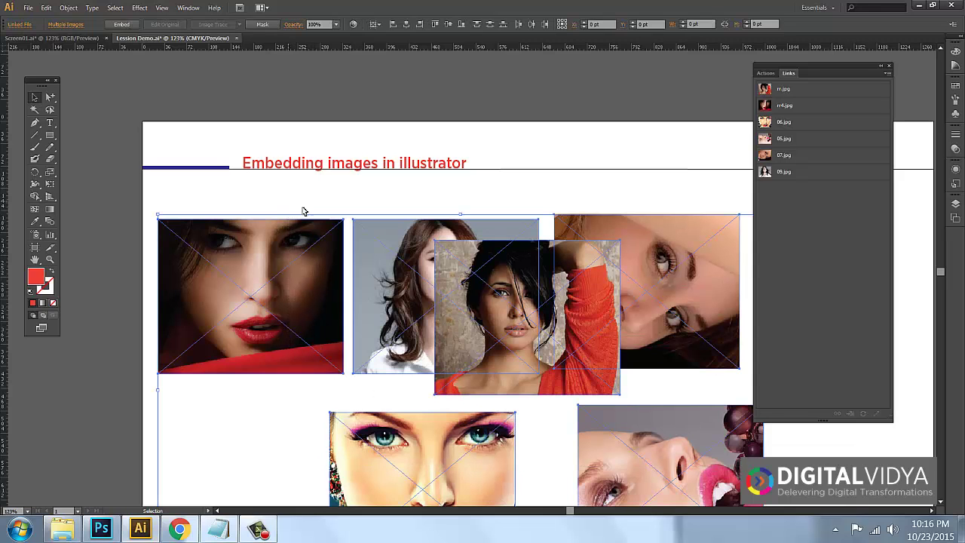
pyautogui.moveTo(490, 308); pyautogui.dragTo(537, 312)
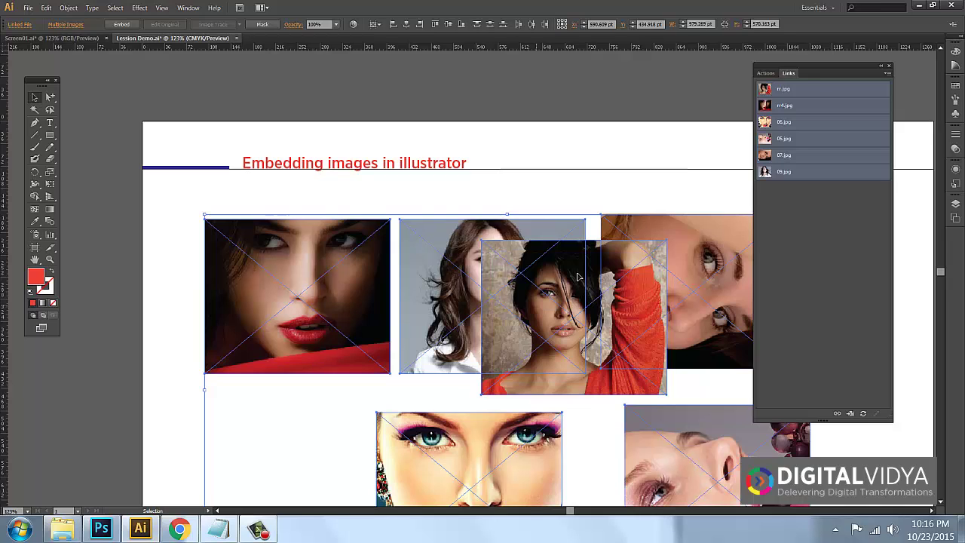